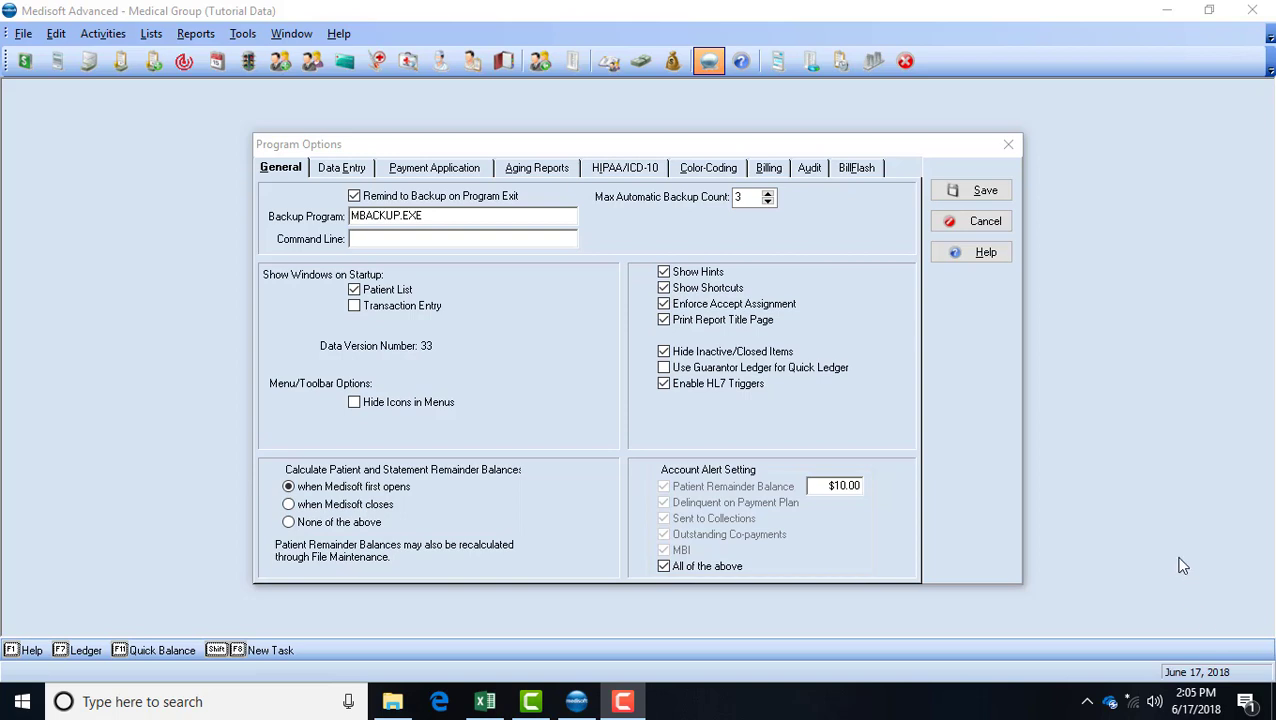
Set the Number of Diagnosis to 8 in the Data Entry program options
click(342, 169)
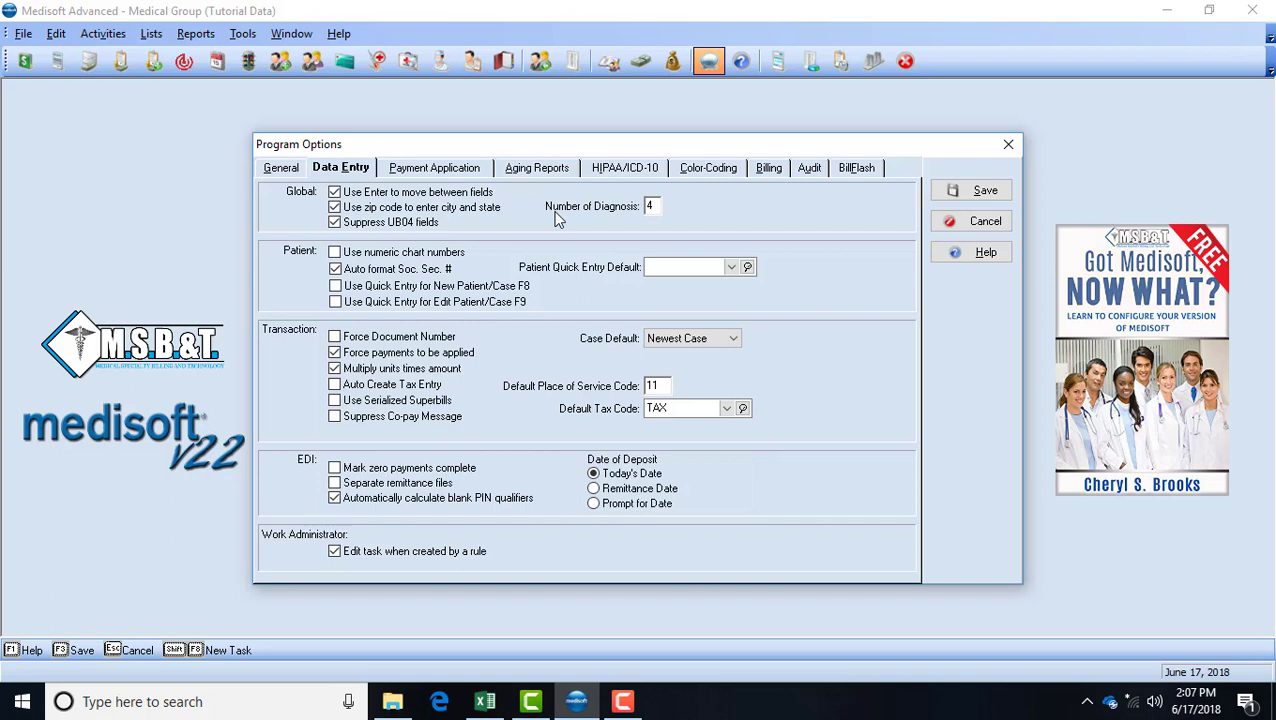
click(650, 206)
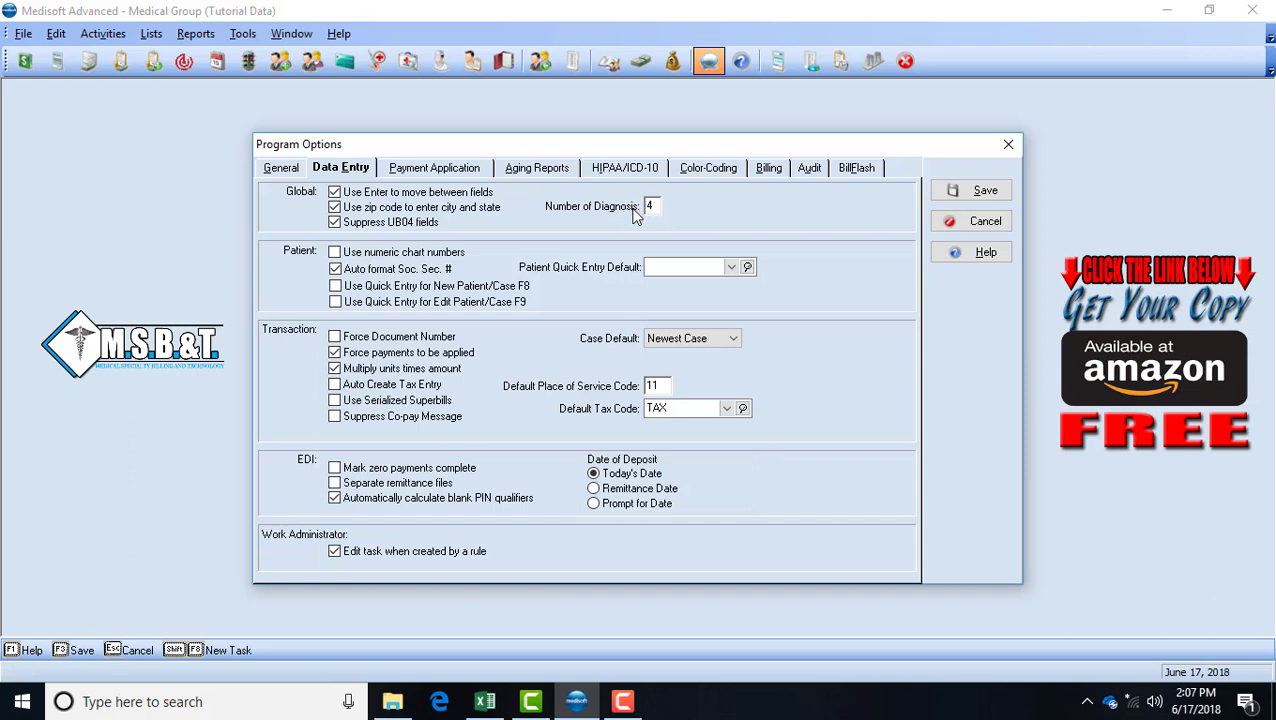
click(655, 206)
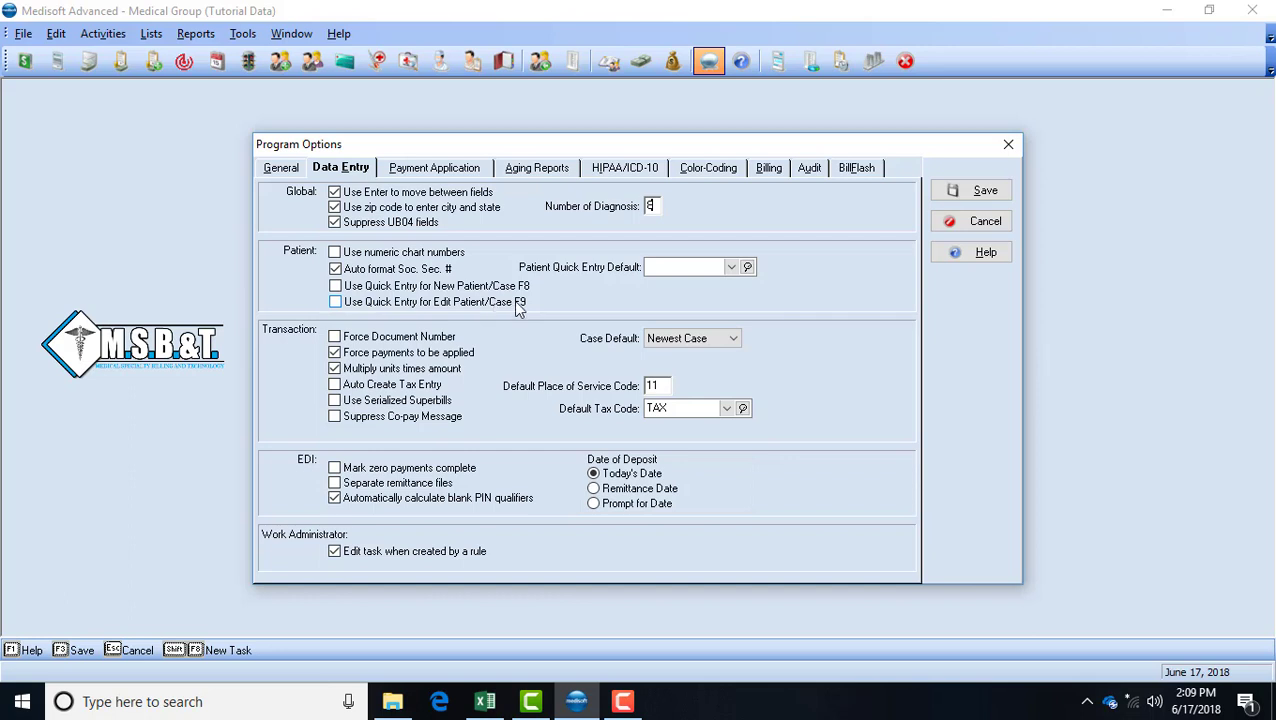
Look up the available Patient Quick Entry Default records in the Data Entry options
click(731, 267)
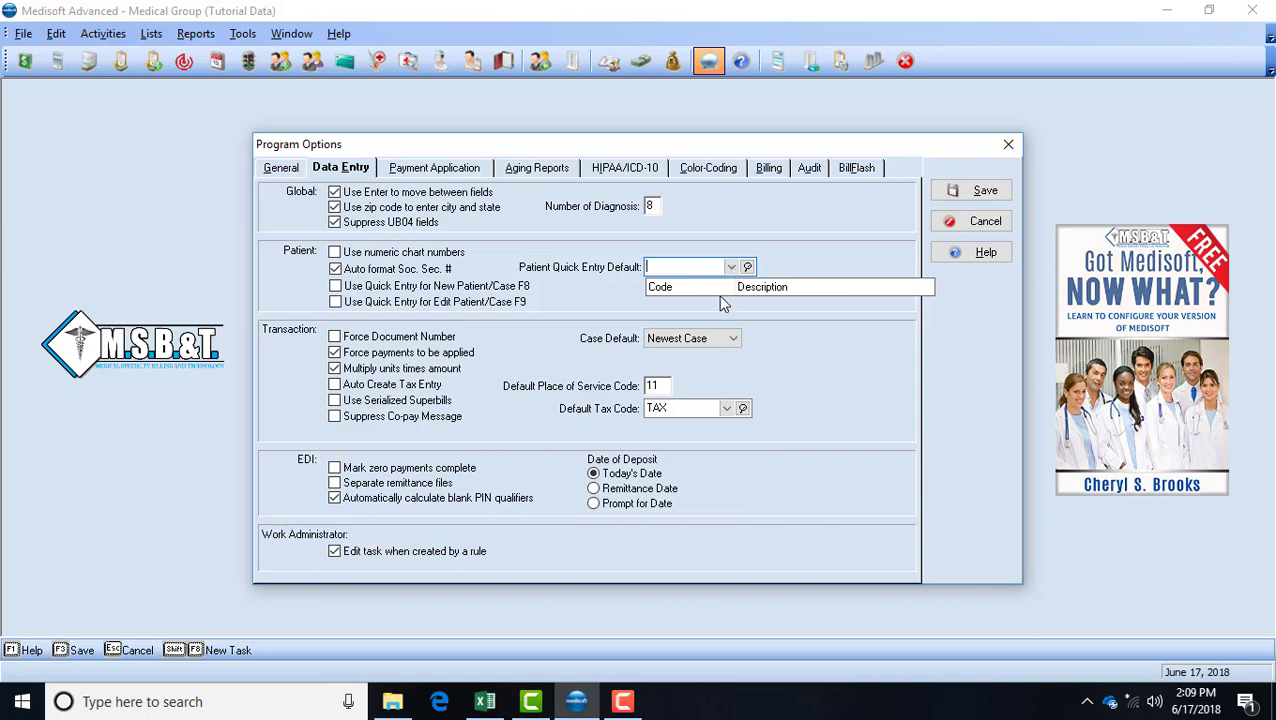
click(748, 268)
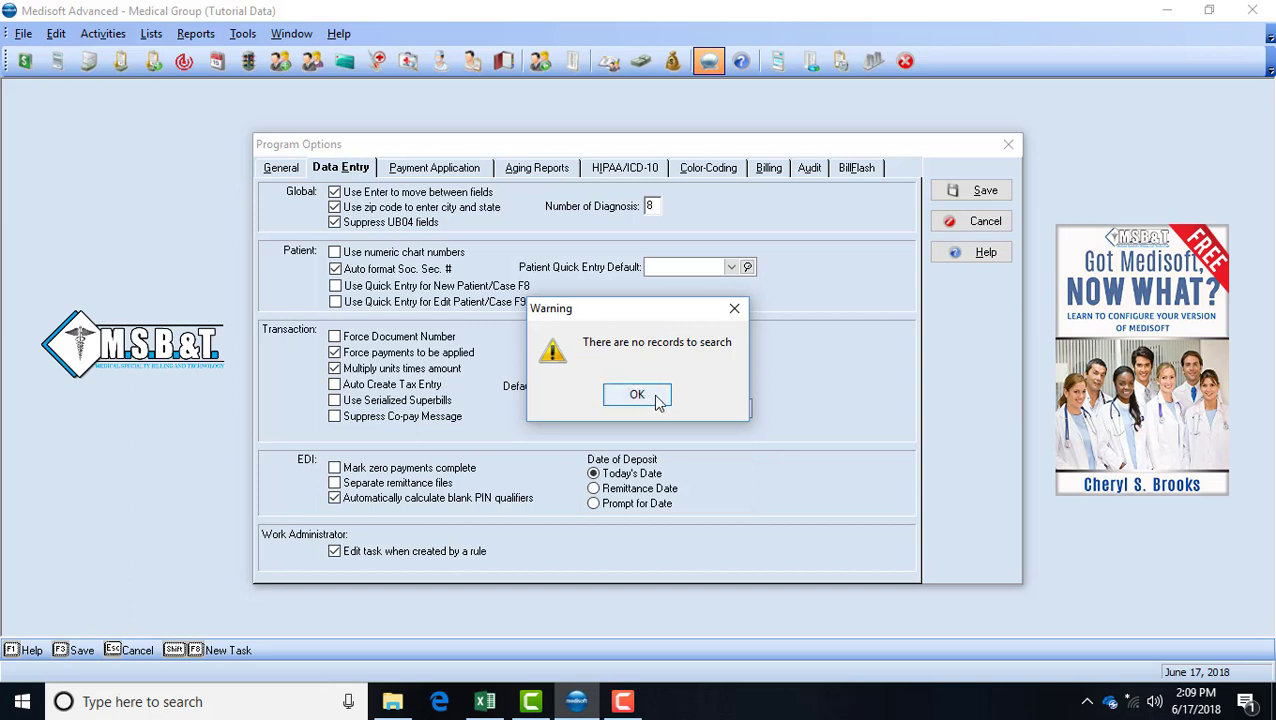
click(637, 395)
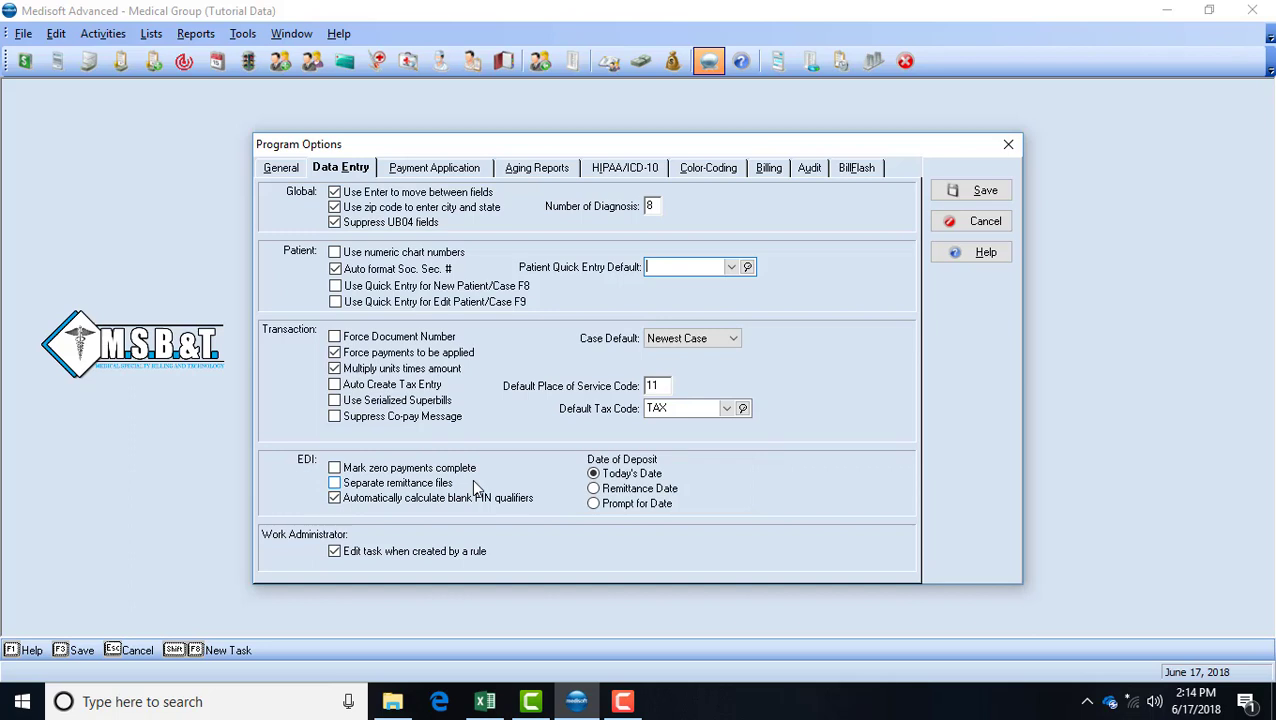
Set the EDI Date of Deposit option to Prompt for Date and save the program options
click(594, 504)
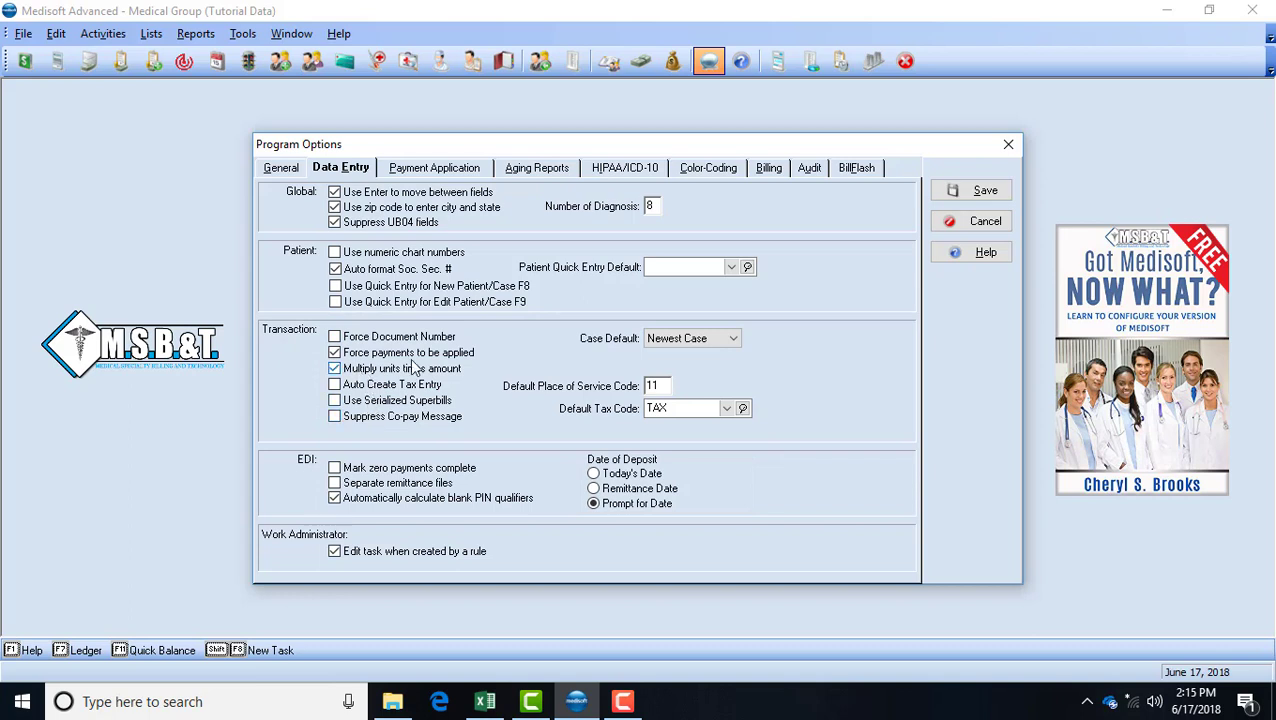
click(983, 192)
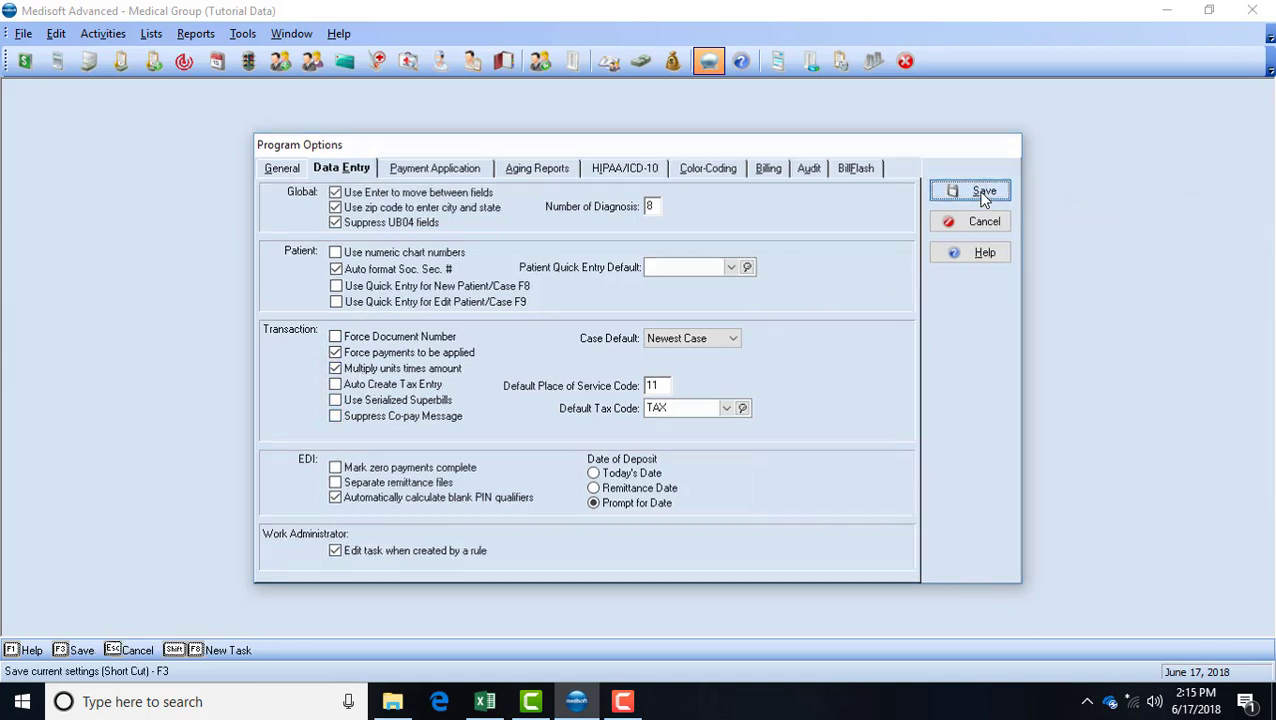
Open Transaction Entry in a maximized window and load the first patient's chart
click(25, 64)
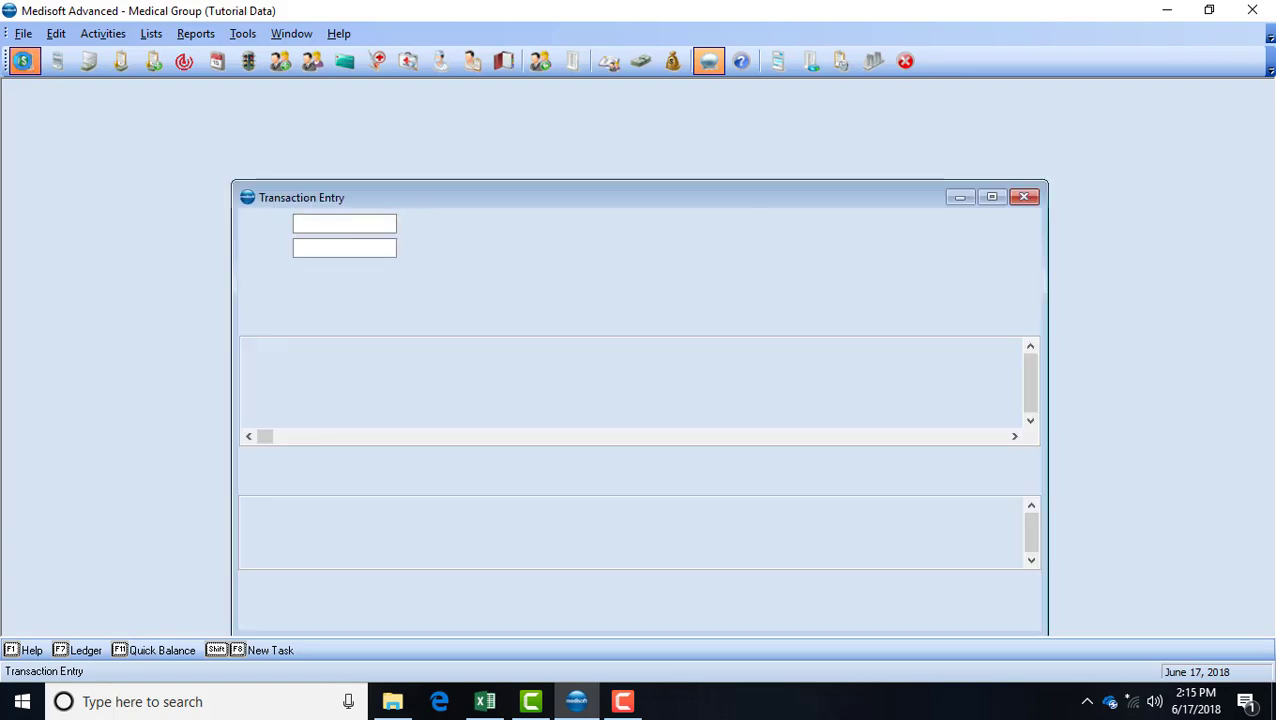
click(990, 198)
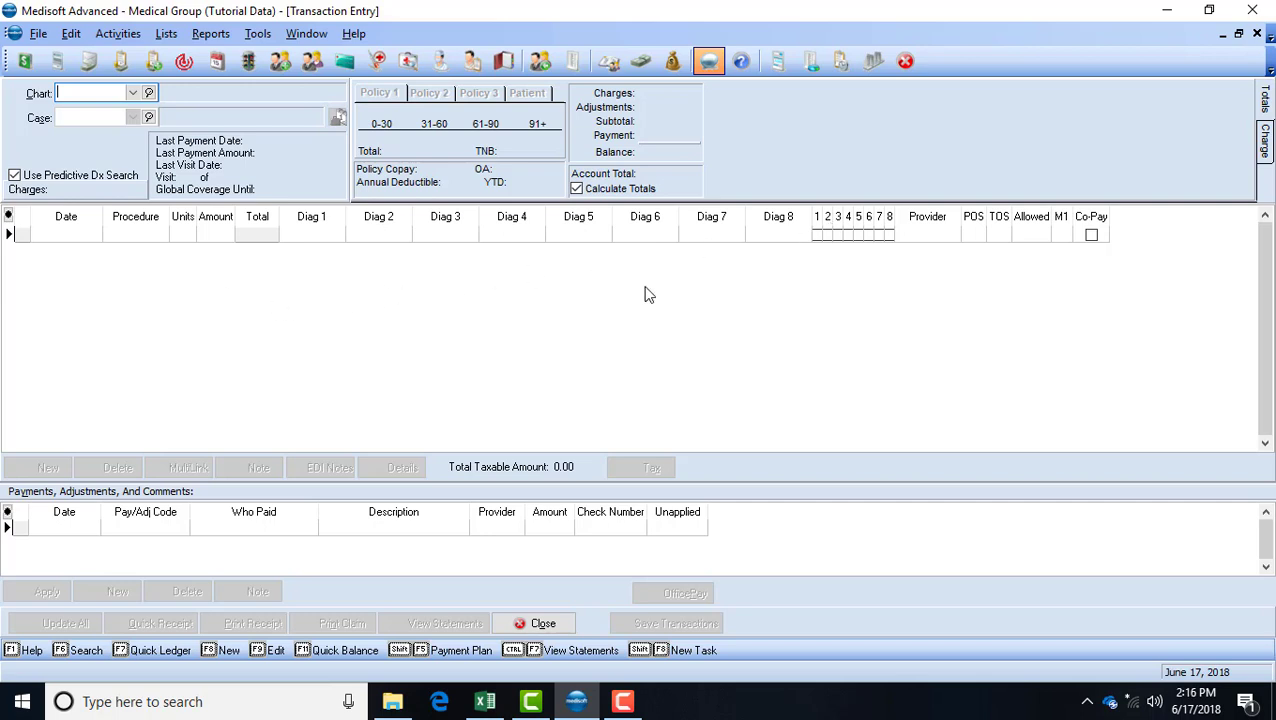
click(133, 92)
click(140, 130)
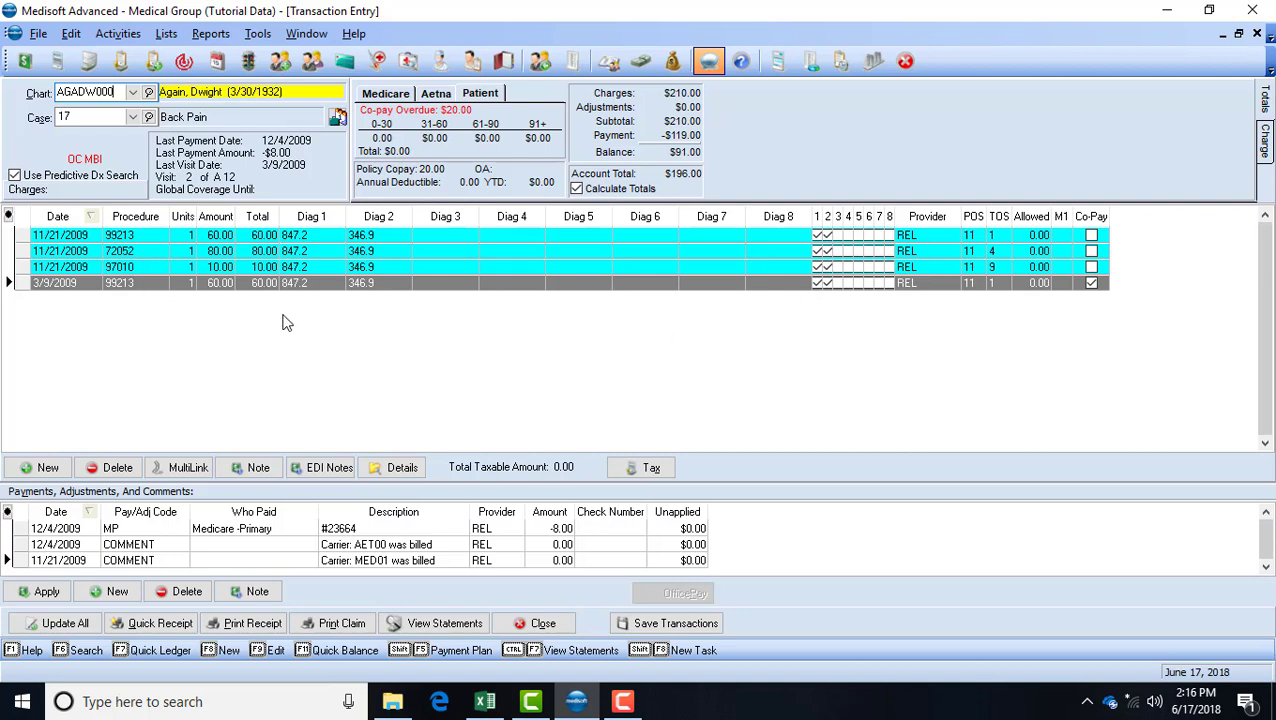
Clear the second diagnosis checkmark on the 3/9/2009 charge and restore it
click(823, 284)
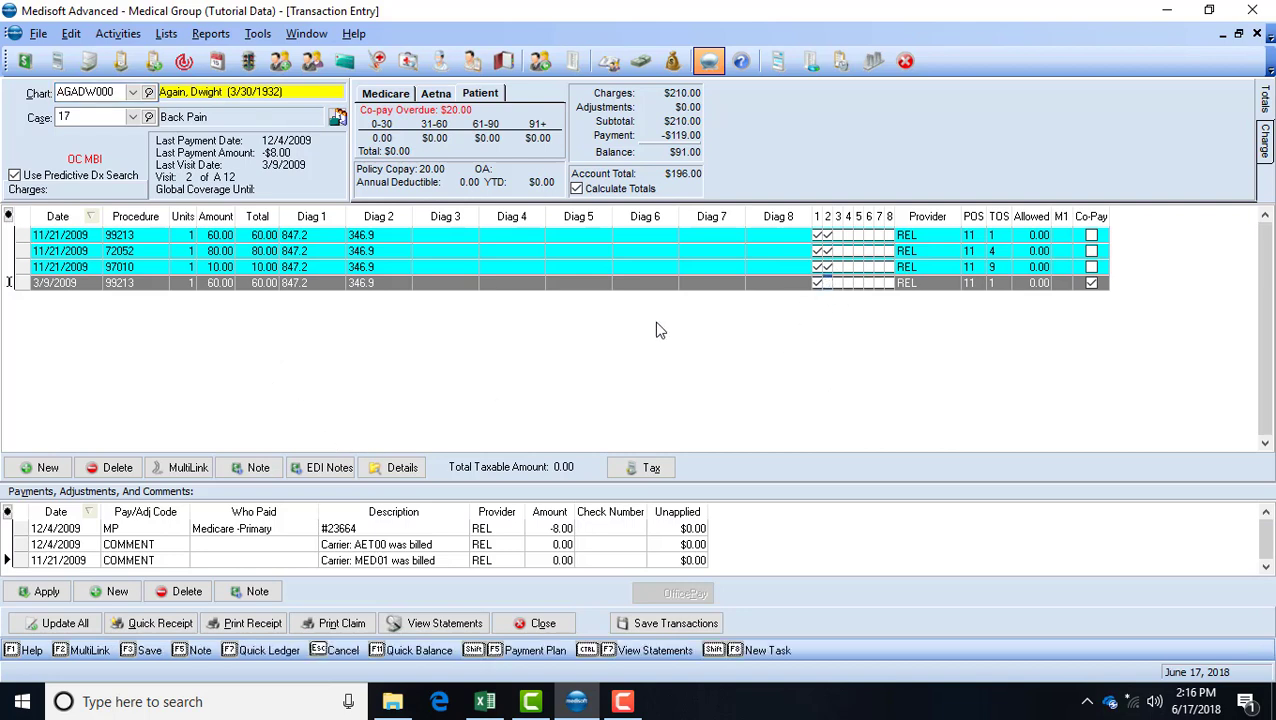
click(826, 284)
Add a new charge dated 6/17/2018 with procedure code 99213, keeping the default units, amount, diagnoses and provider
click(47, 468)
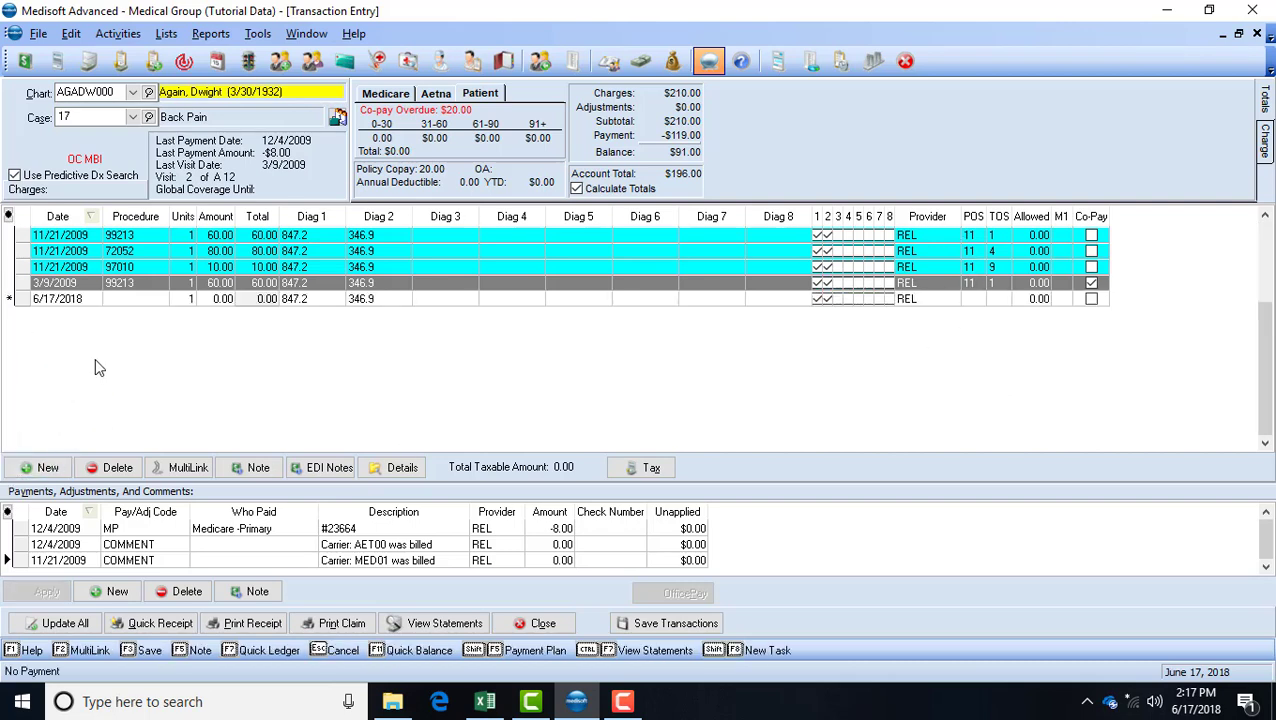
click(143, 300)
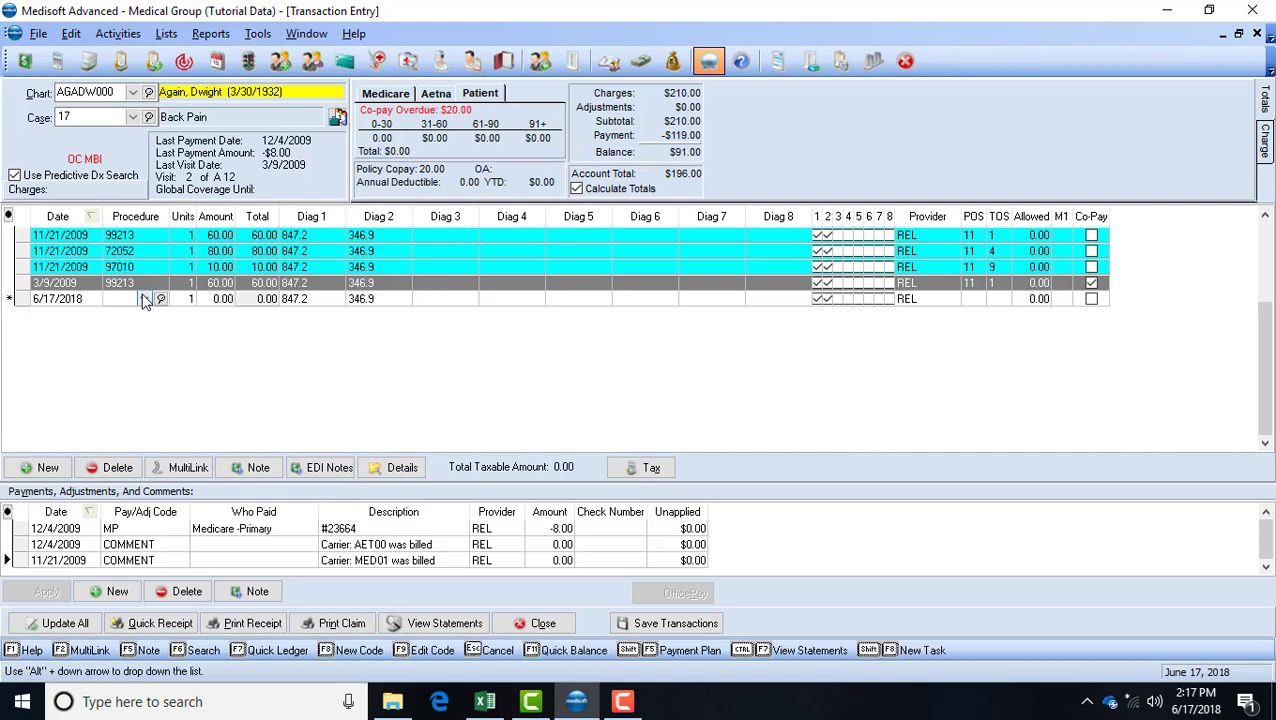
click(145, 300)
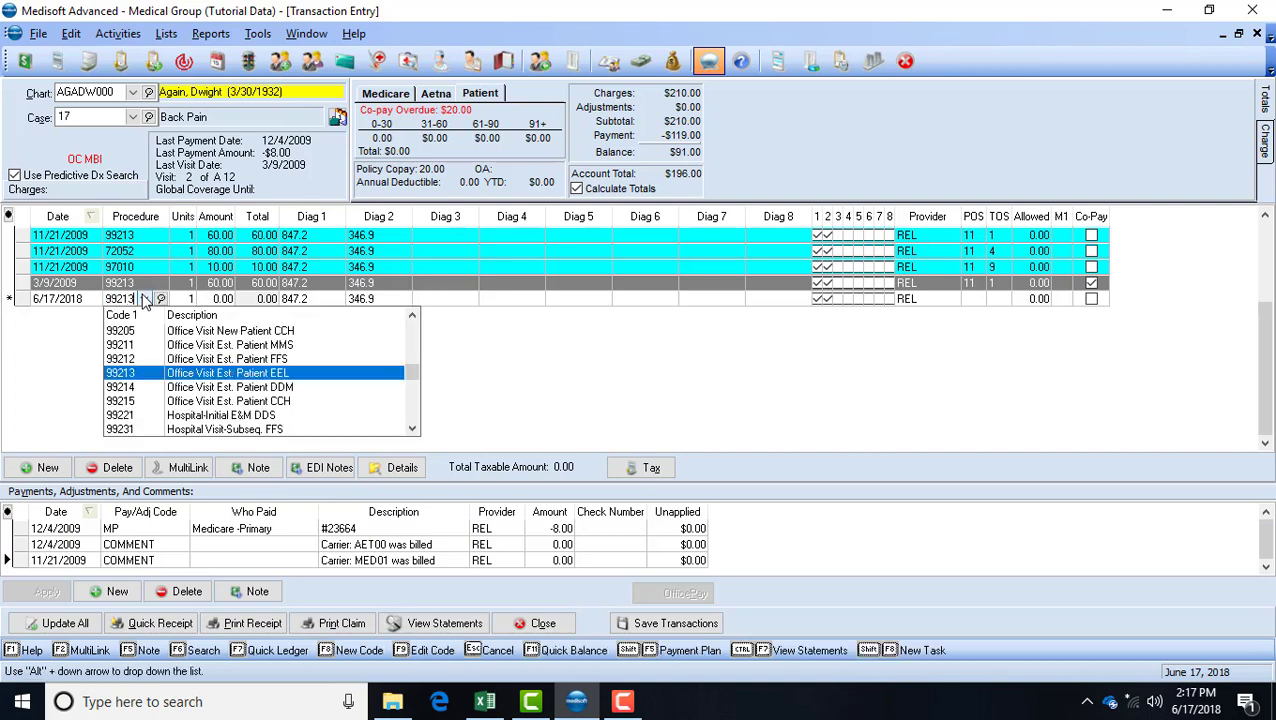
key(Tab)
key(Tab)
key(Tab)
key(Tab)
key(Tab)
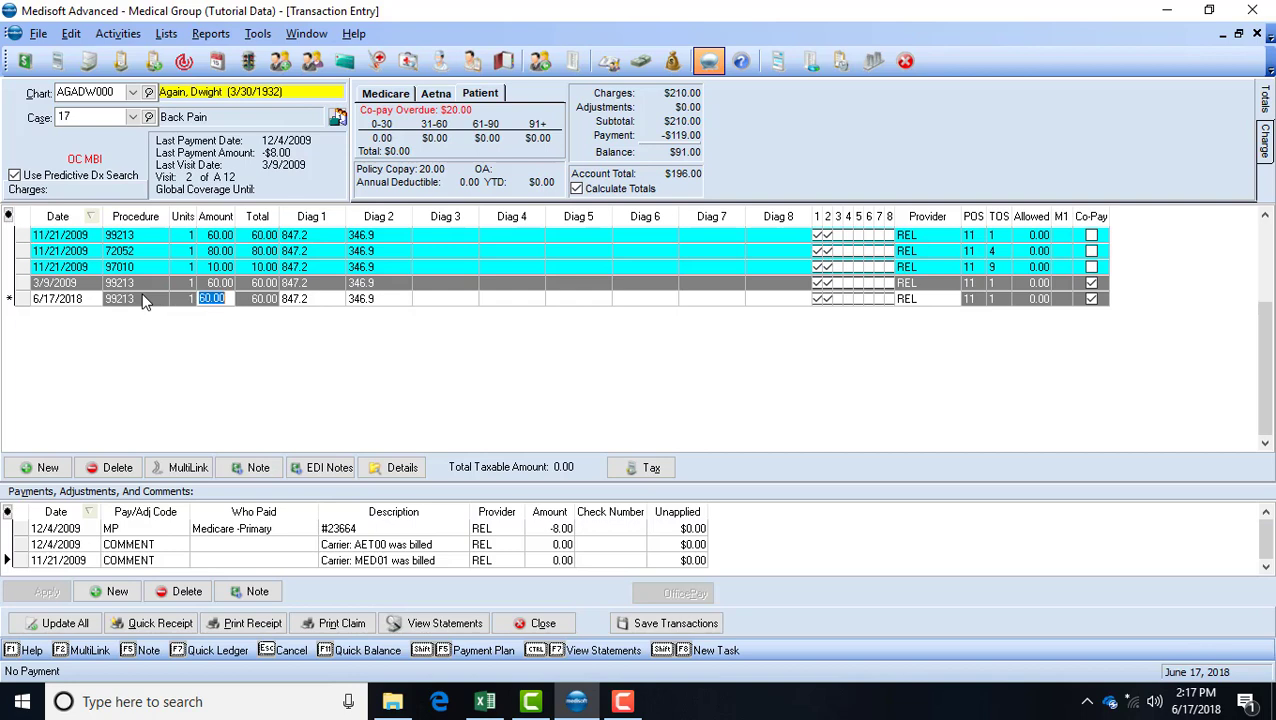
key(Tab)
key(Tab)
key(Tab)
key(Tab)
key(Tab)
key(Tab)
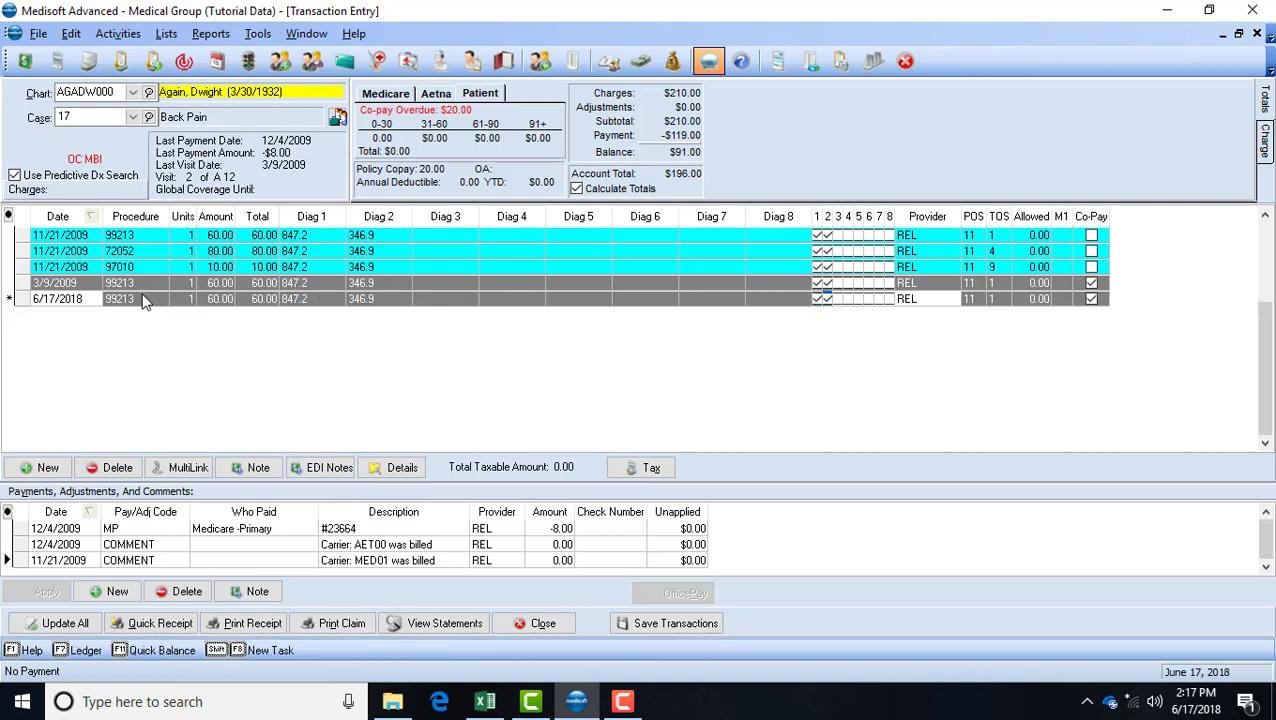
key(Tab)
key(Tab)
key(Tab)
key(Tab)
key(Tab)
Add a new payment with code MCP, paid by Medicare -Primary, for an amount of 100
click(117, 592)
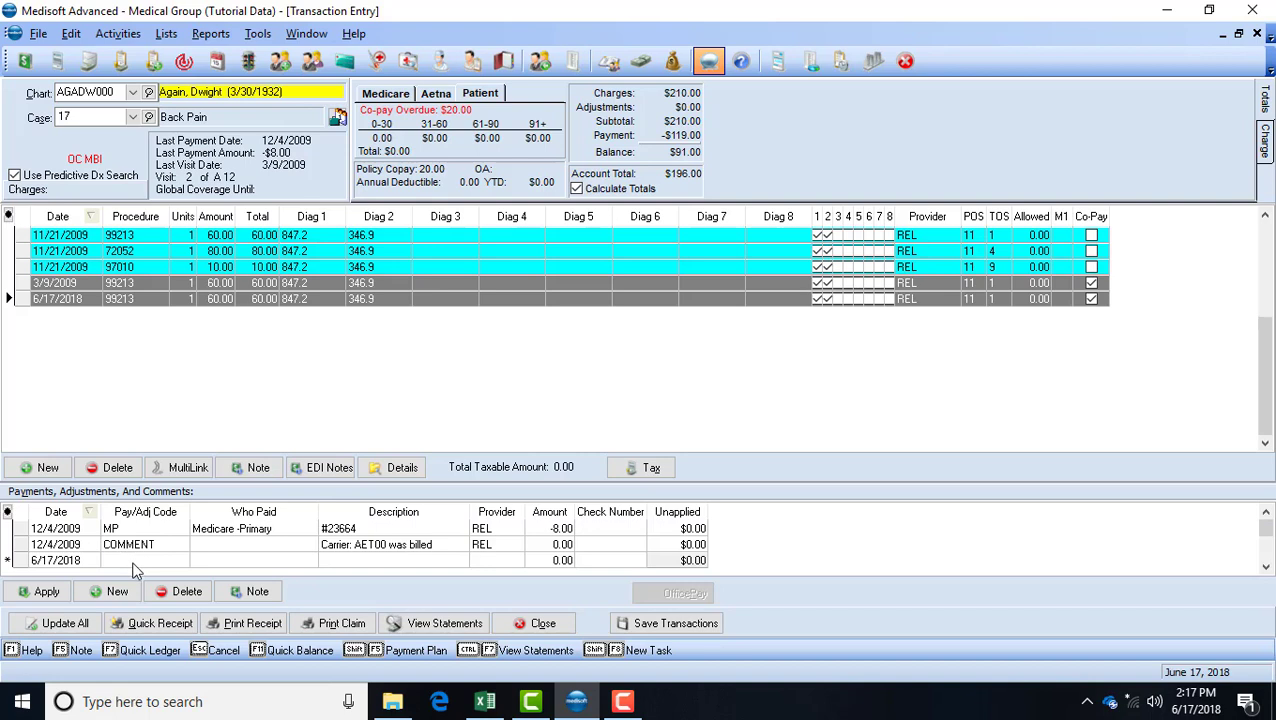
click(136, 562)
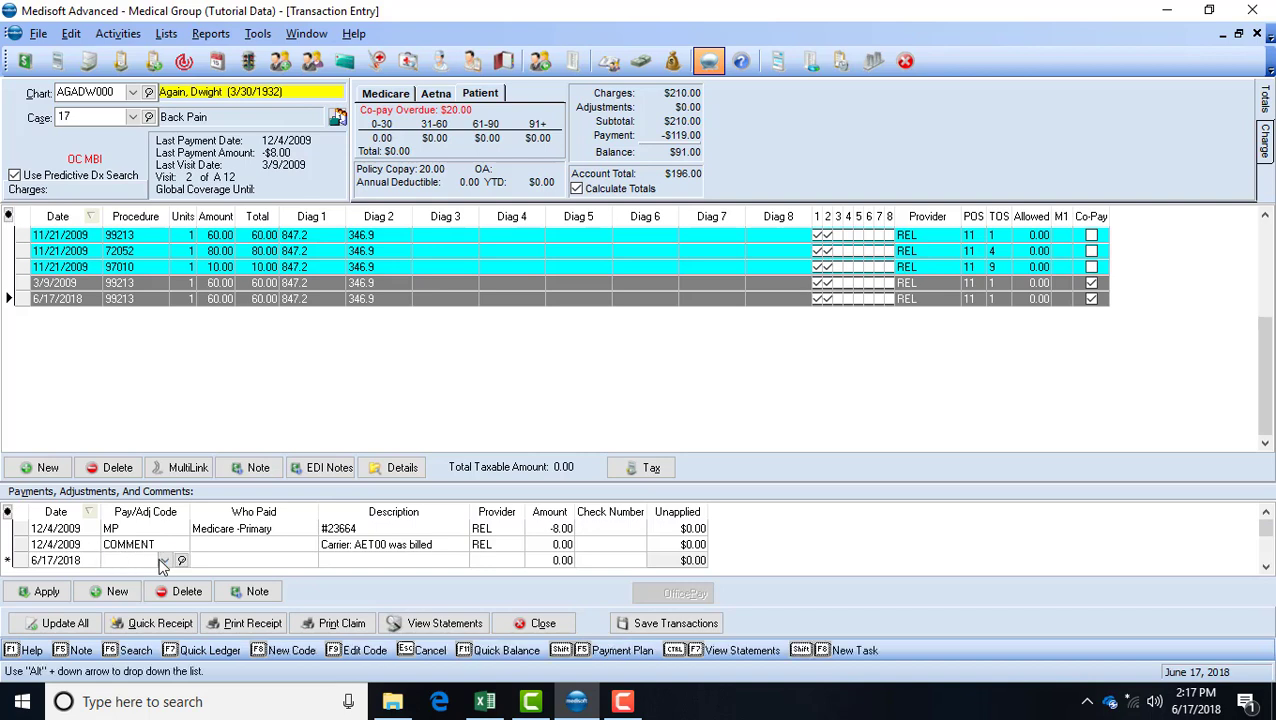
click(165, 562)
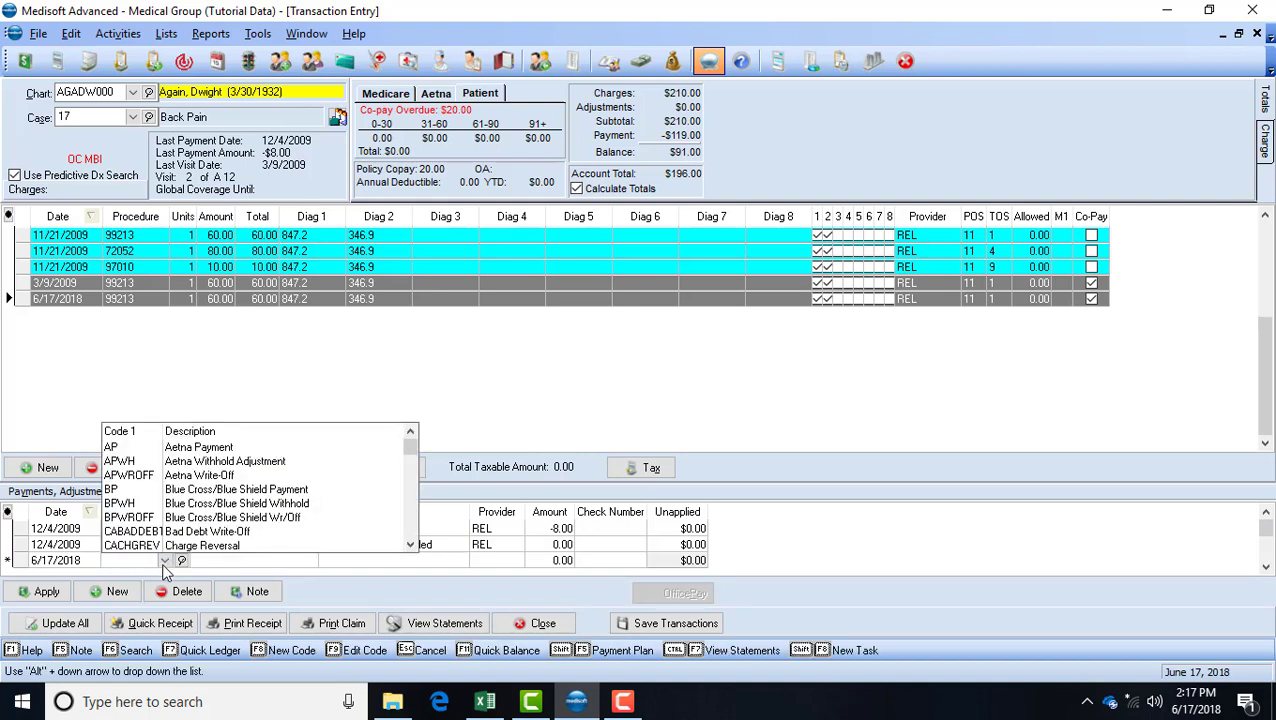
text(MCA)
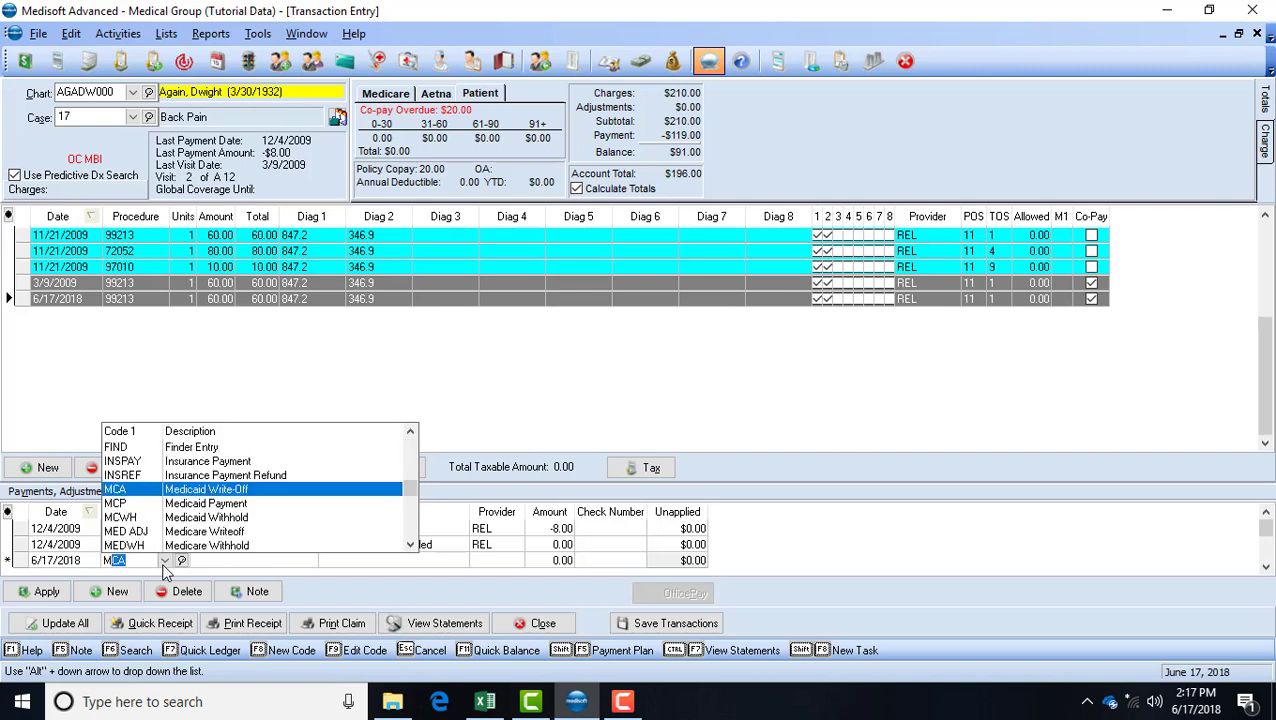
click(208, 504)
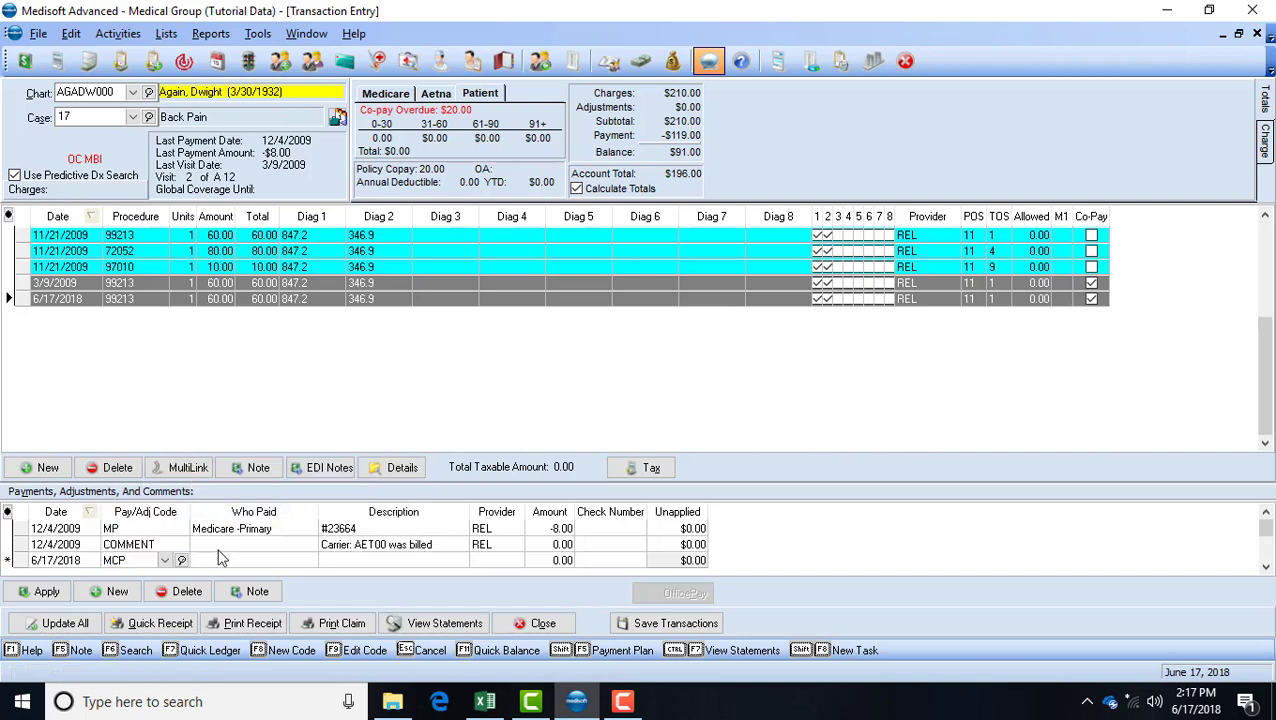
click(224, 560)
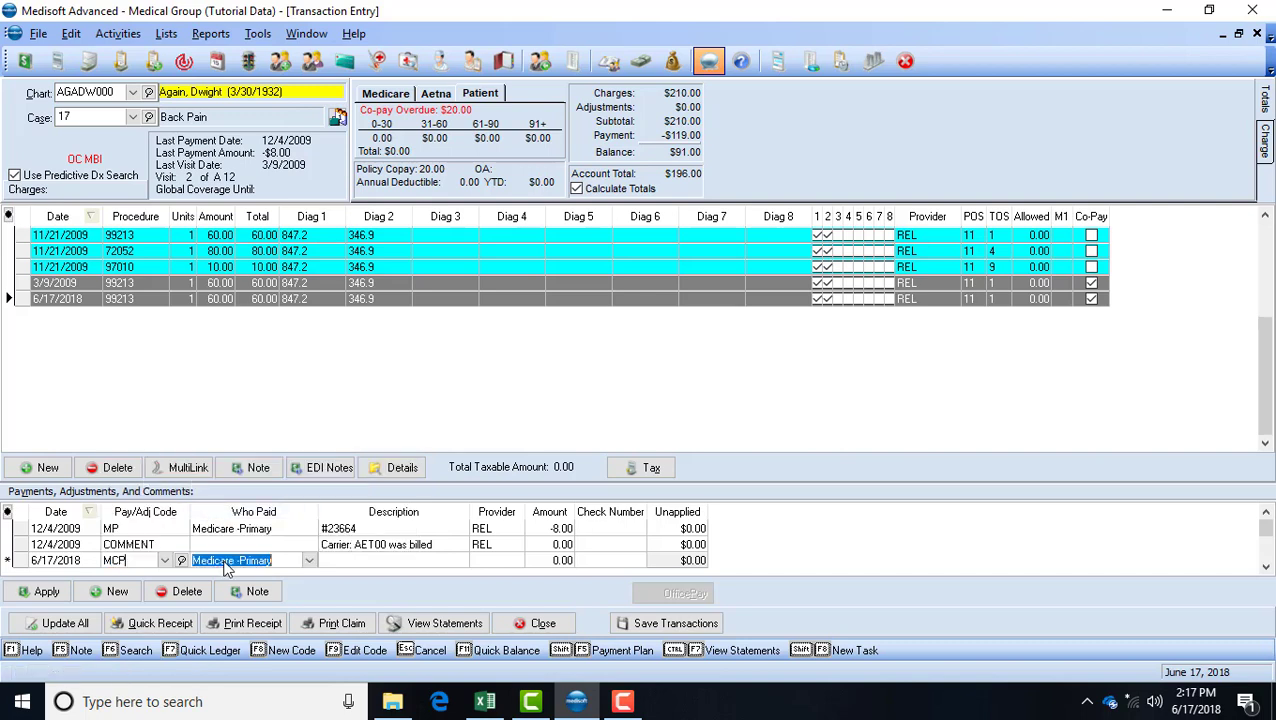
click(549, 564)
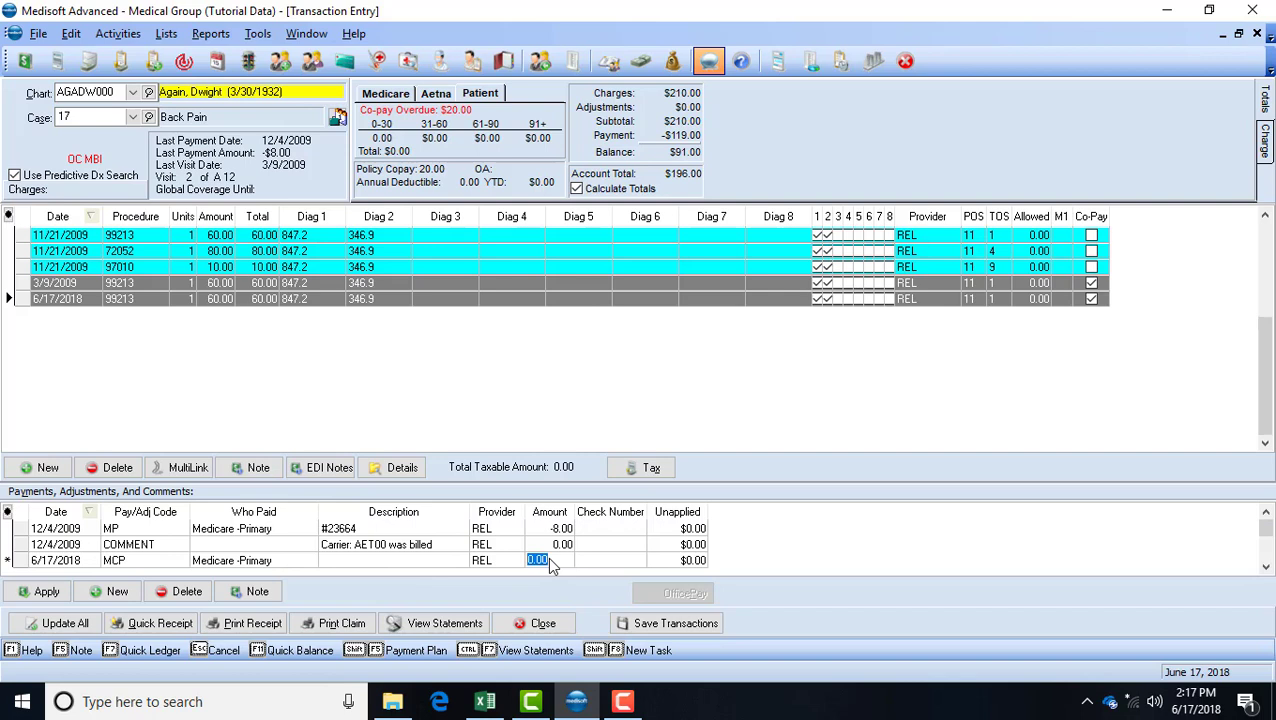
text(10)
key(Tab)
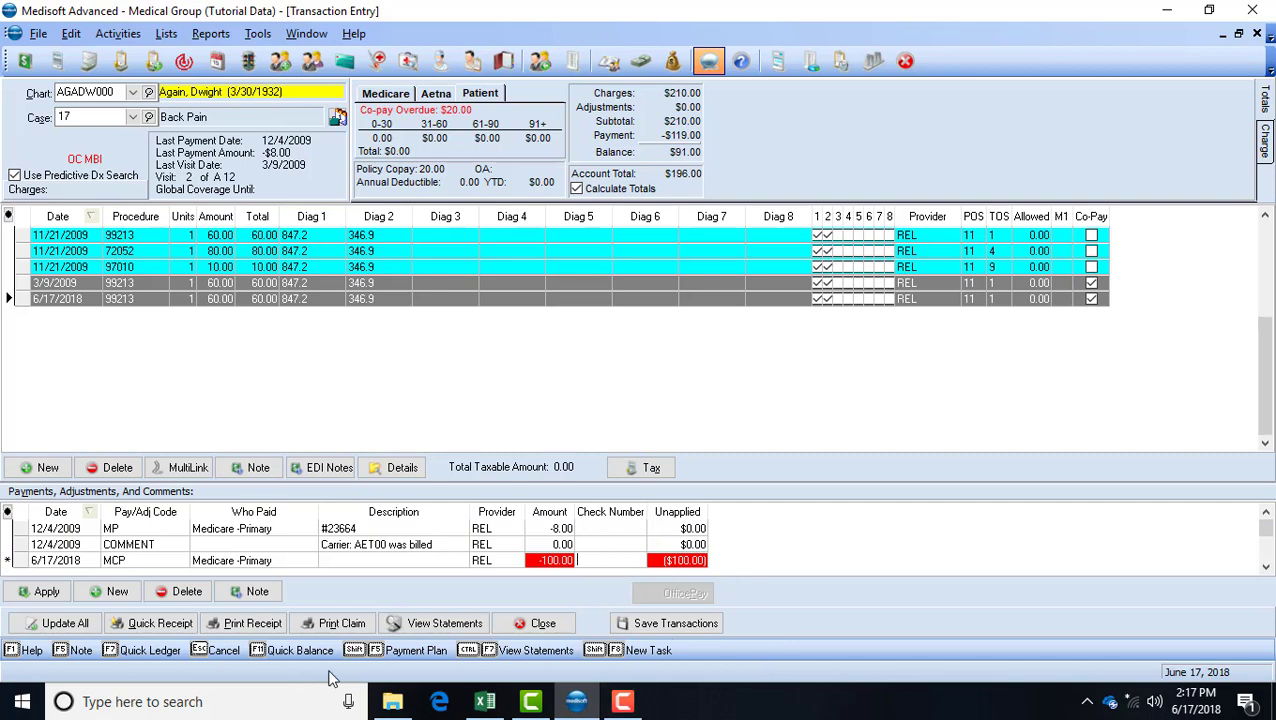
Save the new transactions for this case and dismiss the information messages
click(653, 628)
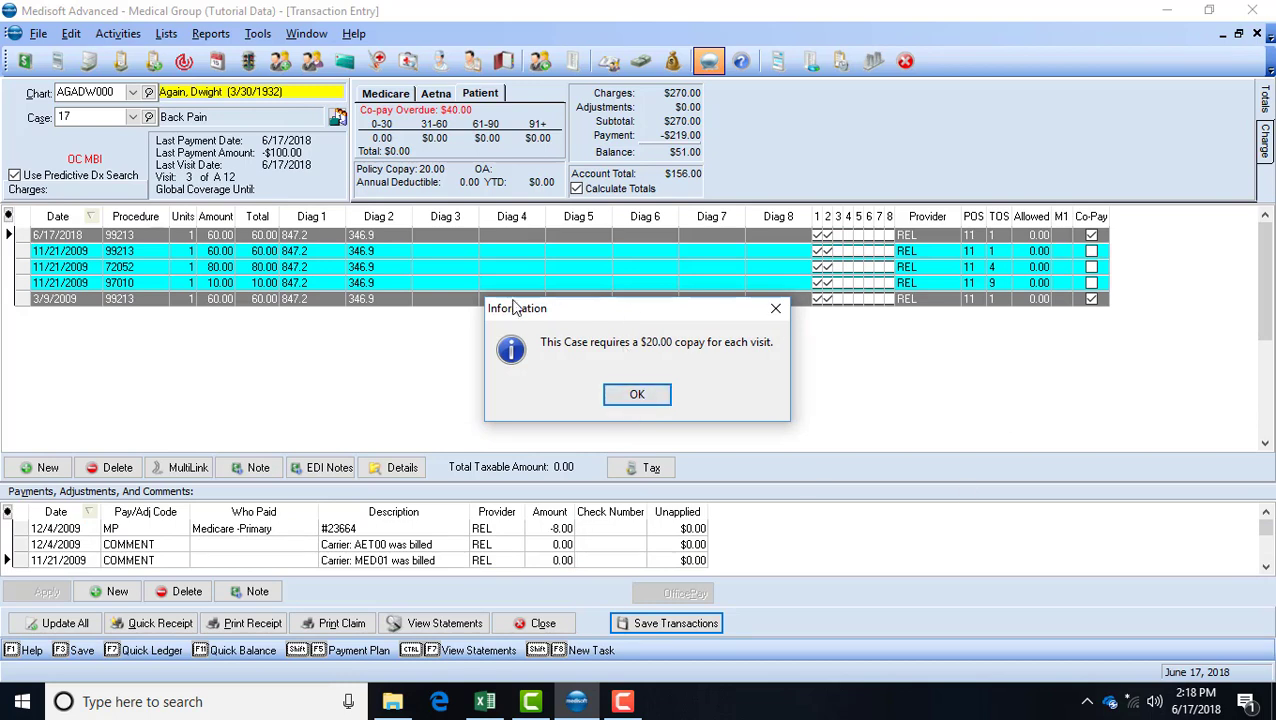
click(637, 395)
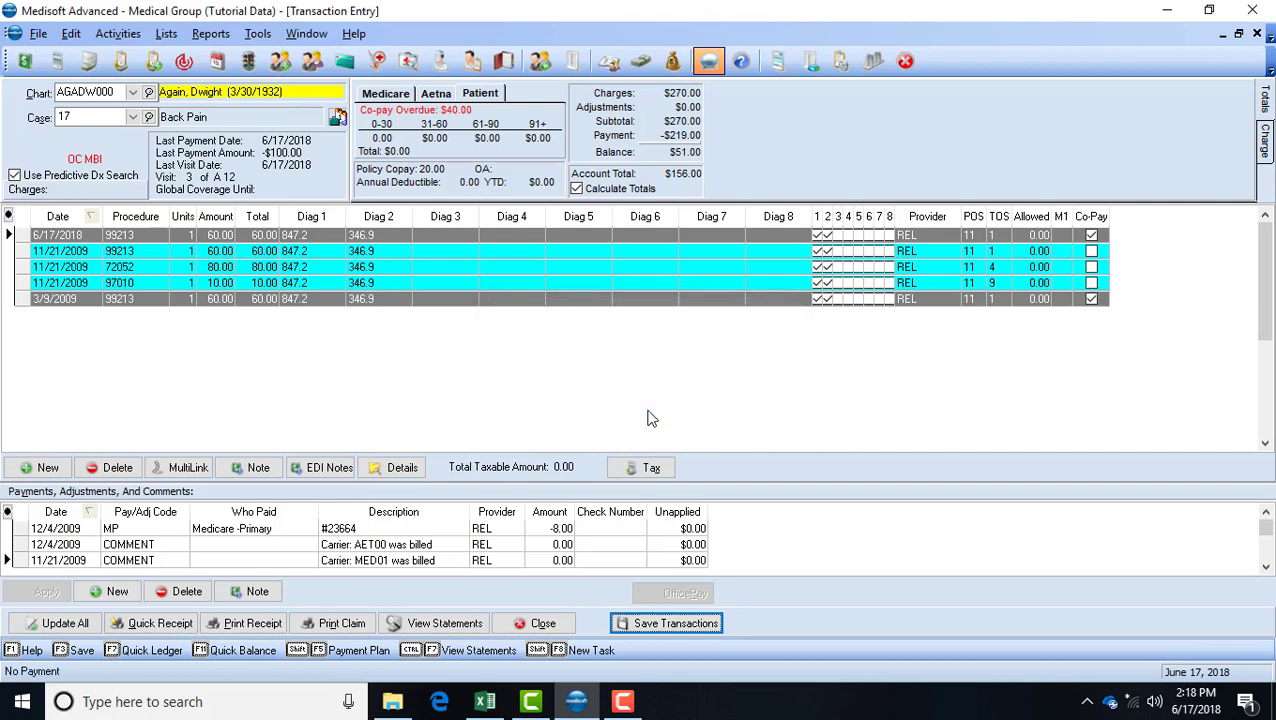
click(684, 632)
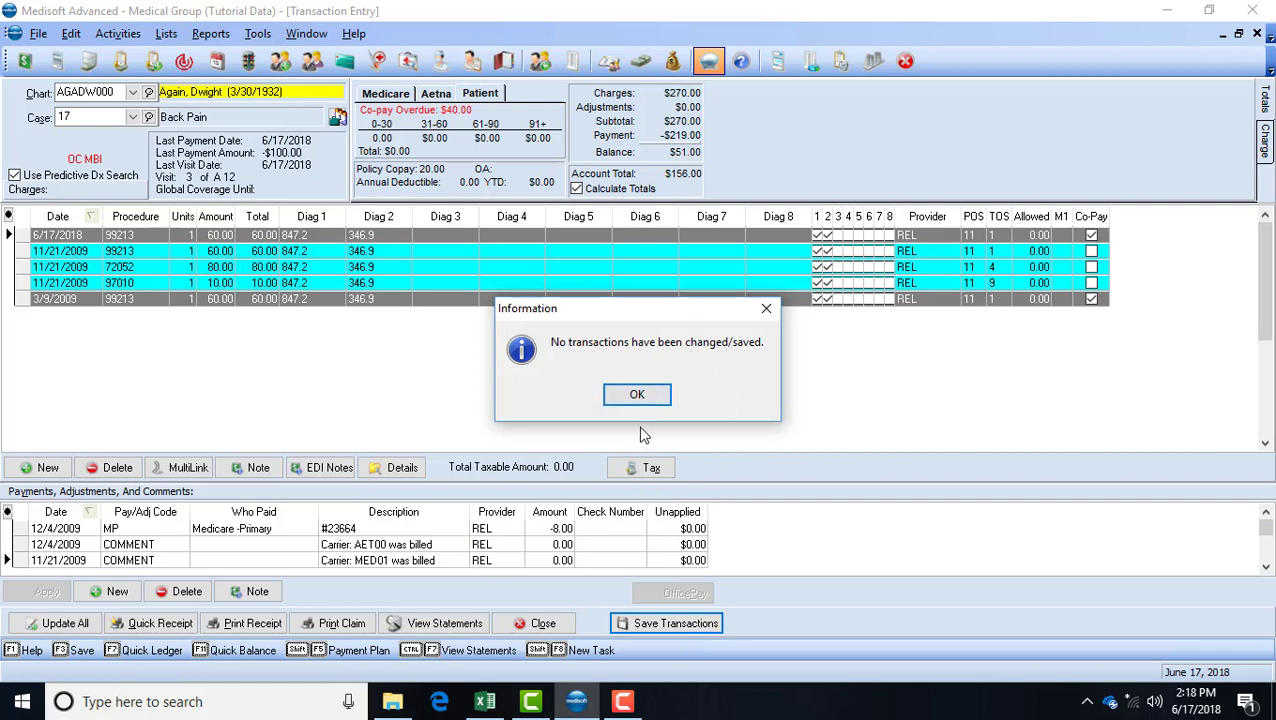
click(638, 395)
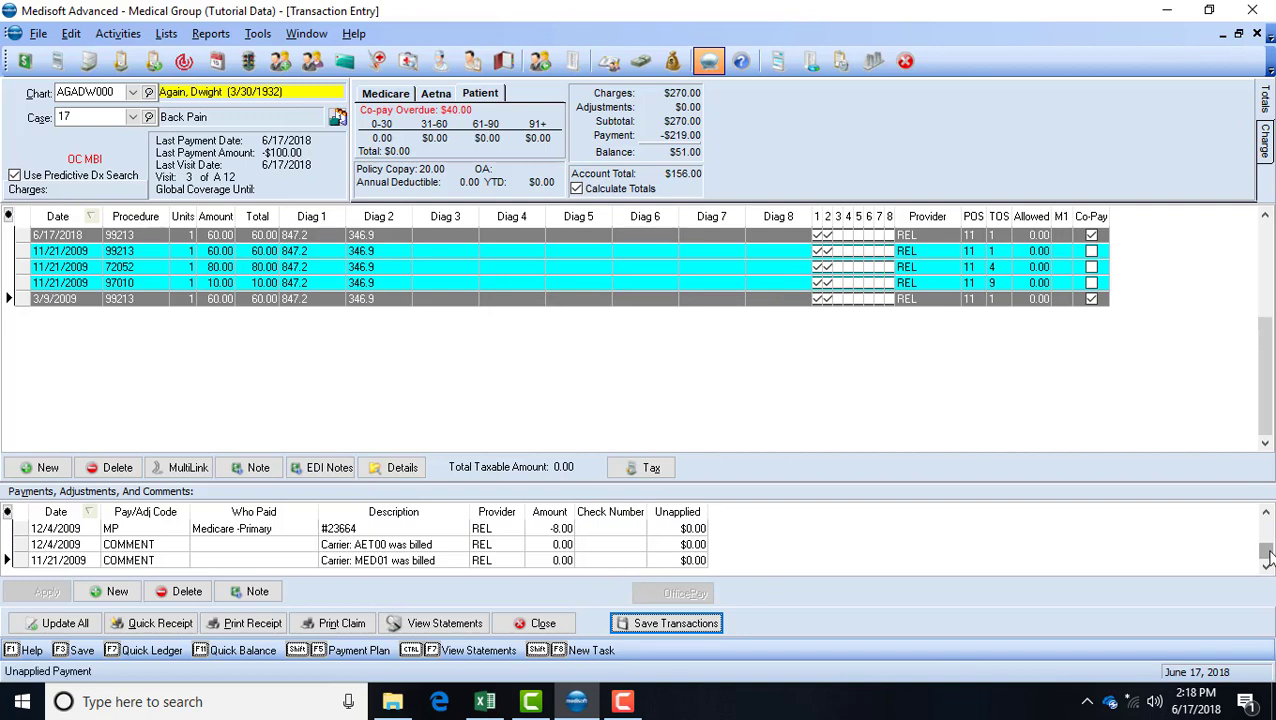
Try to close Transaction Entry while the 6/17/2018 MCP payment is still unapplied
drag(1265, 550, 1262, 514)
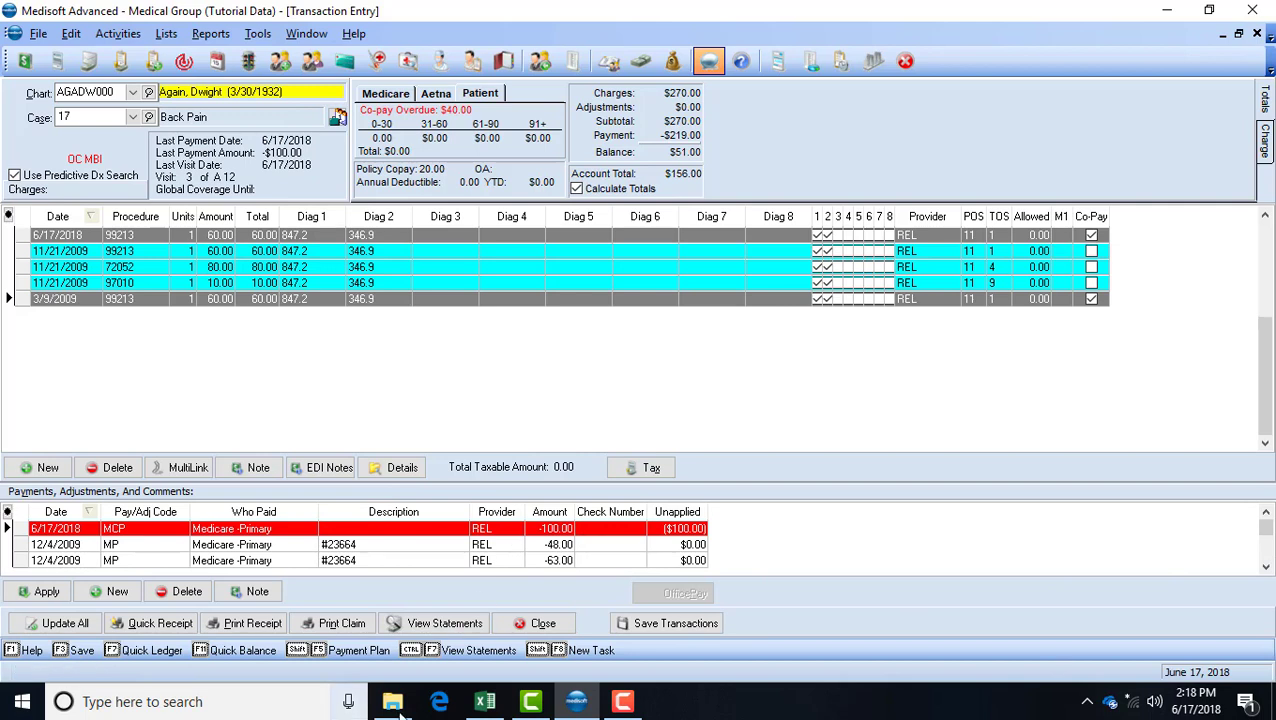
click(547, 623)
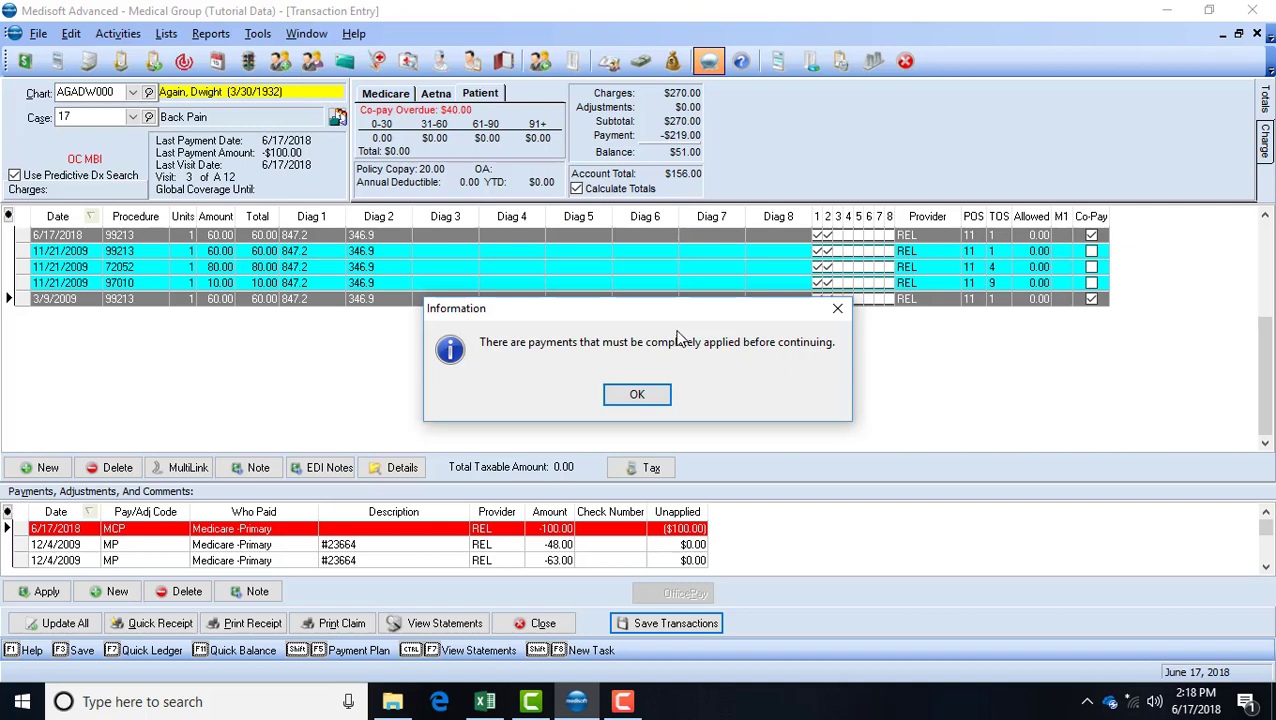
click(650, 400)
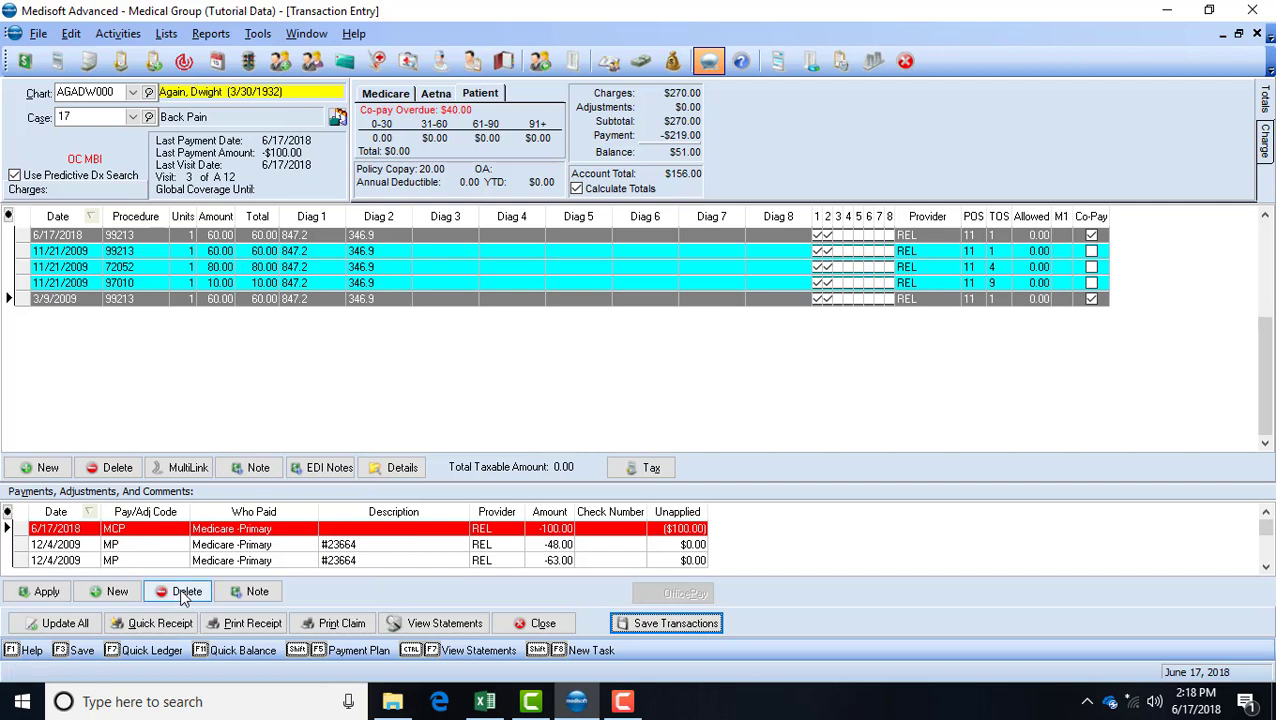
Delete the unapplied 6/17/2018 MCP payment and save the transactions
click(181, 593)
click(592, 398)
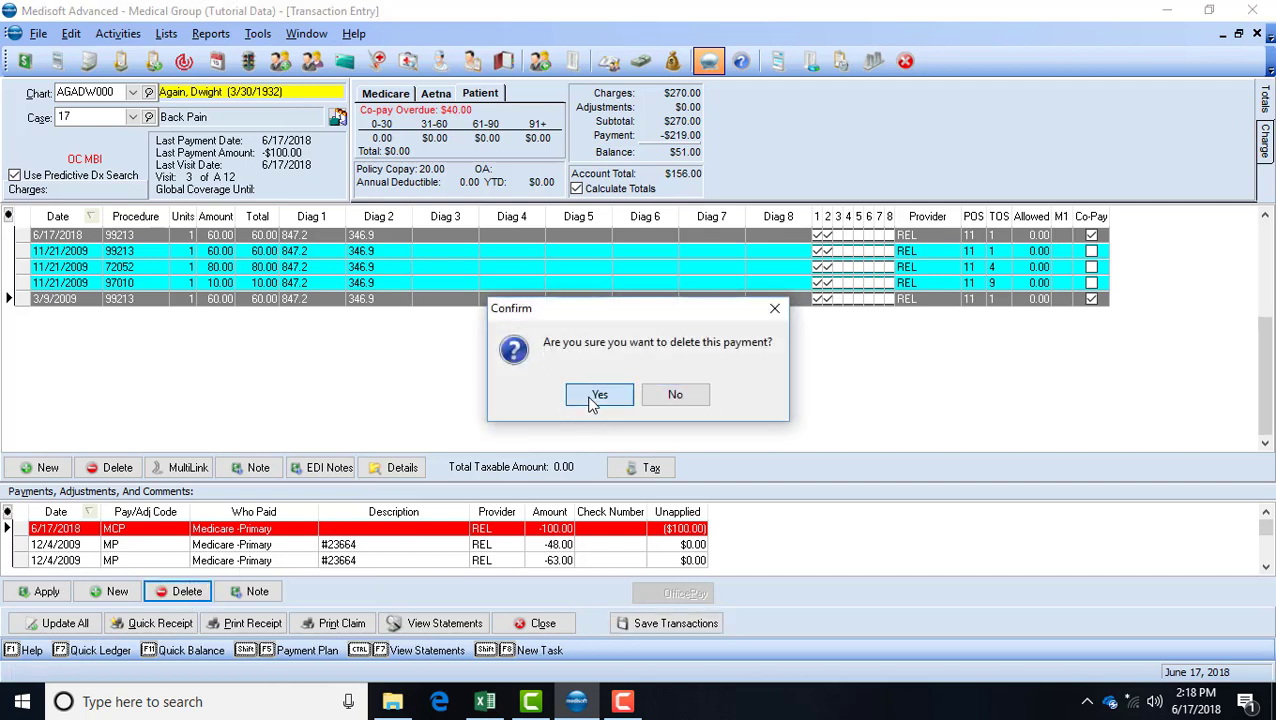
click(662, 628)
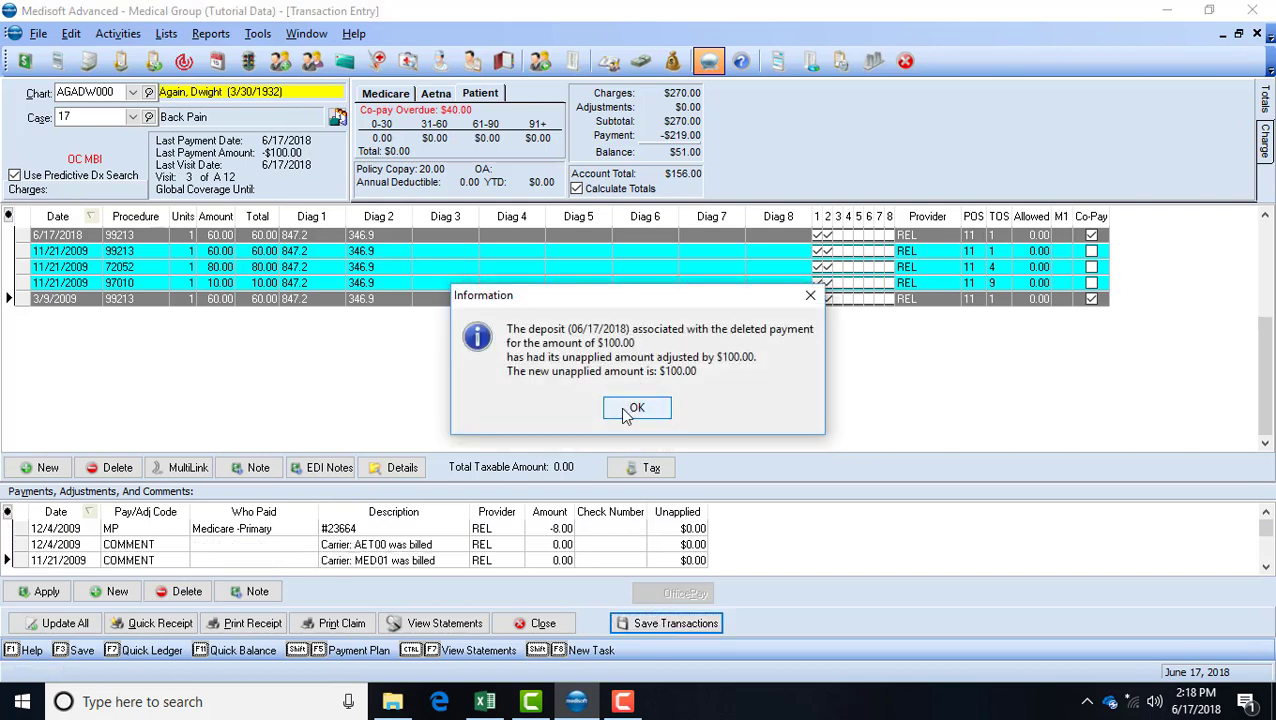
click(623, 410)
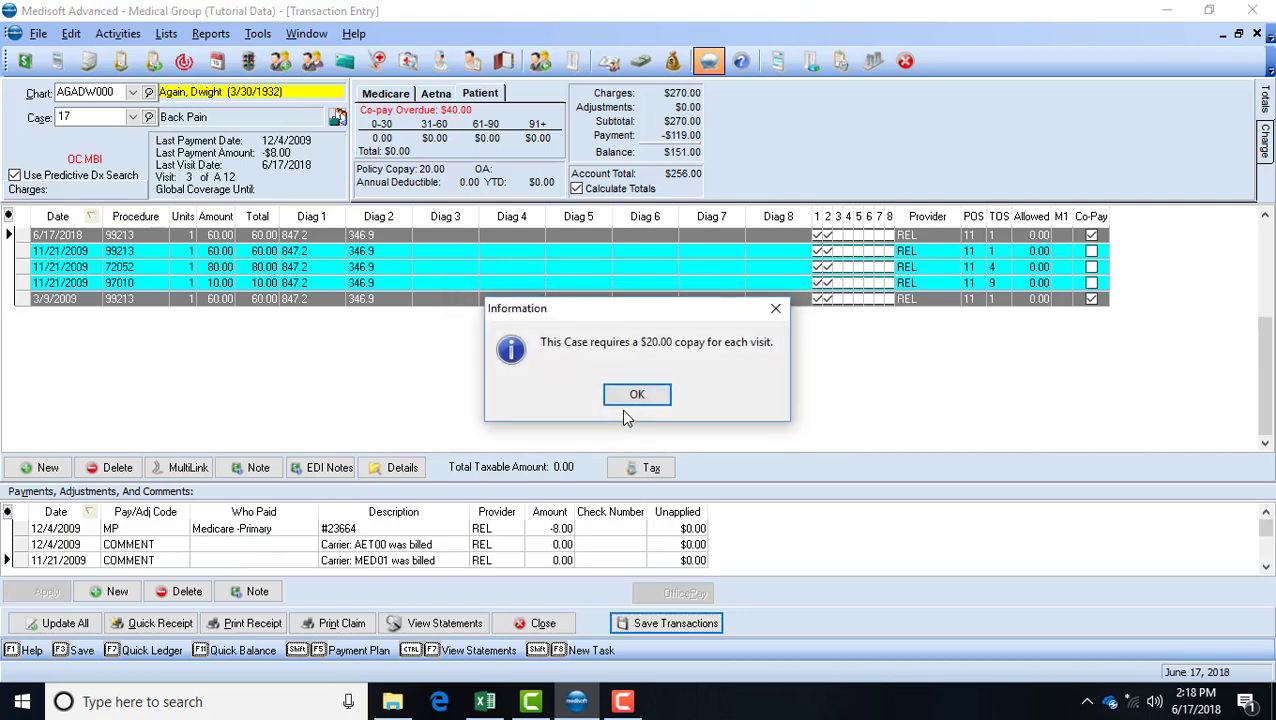
click(623, 400)
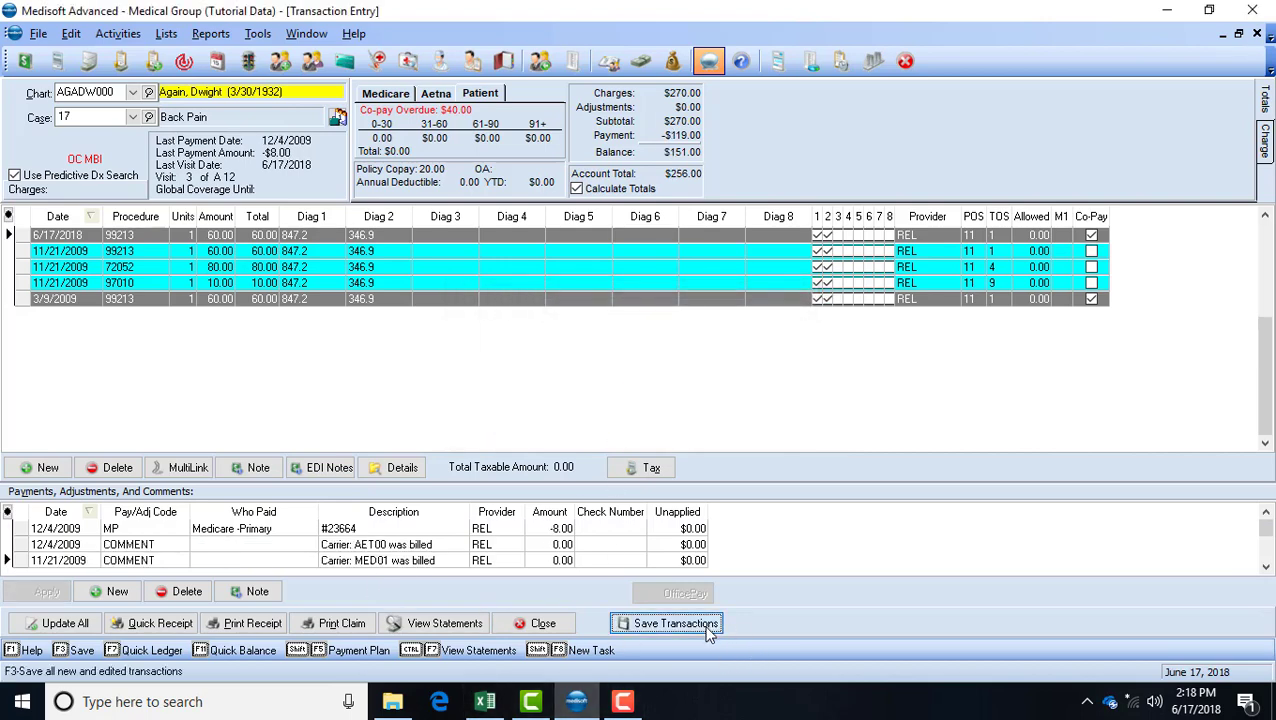
click(709, 633)
click(637, 395)
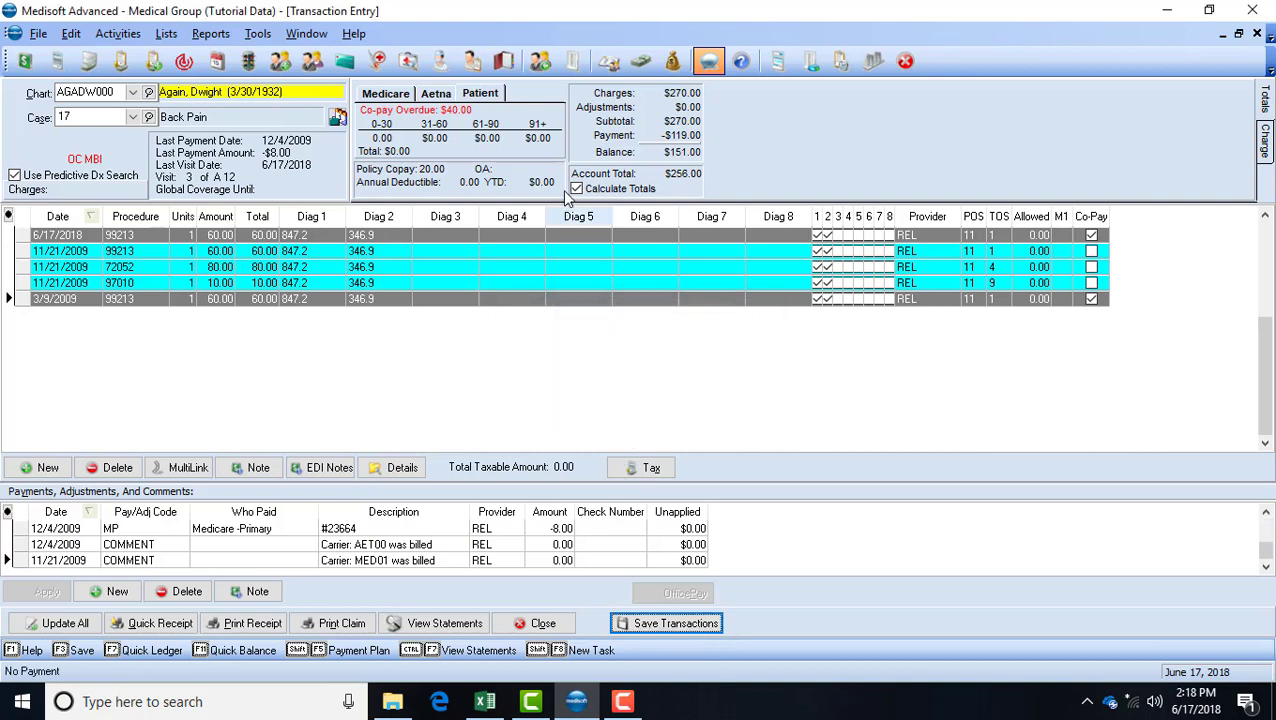